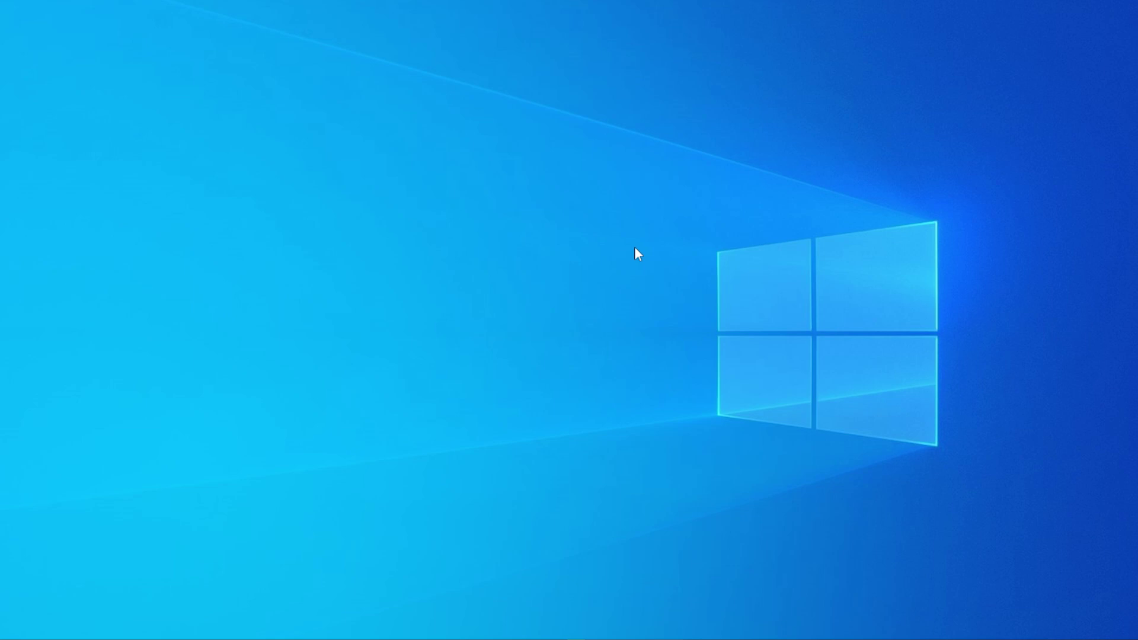
Step: Refresh the desktop from its right-click menu
right_click(578, 254)
left_click(653, 300)
Step: Reach the advanced sharing settings via Network and Sharing Center
key("super")
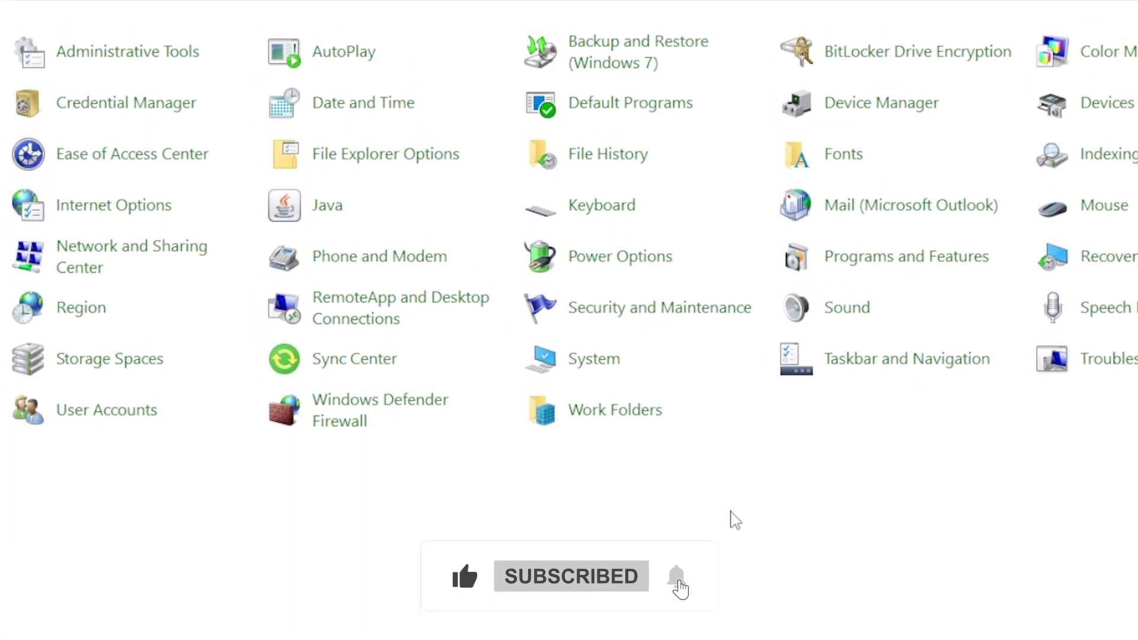
left_click(172, 258)
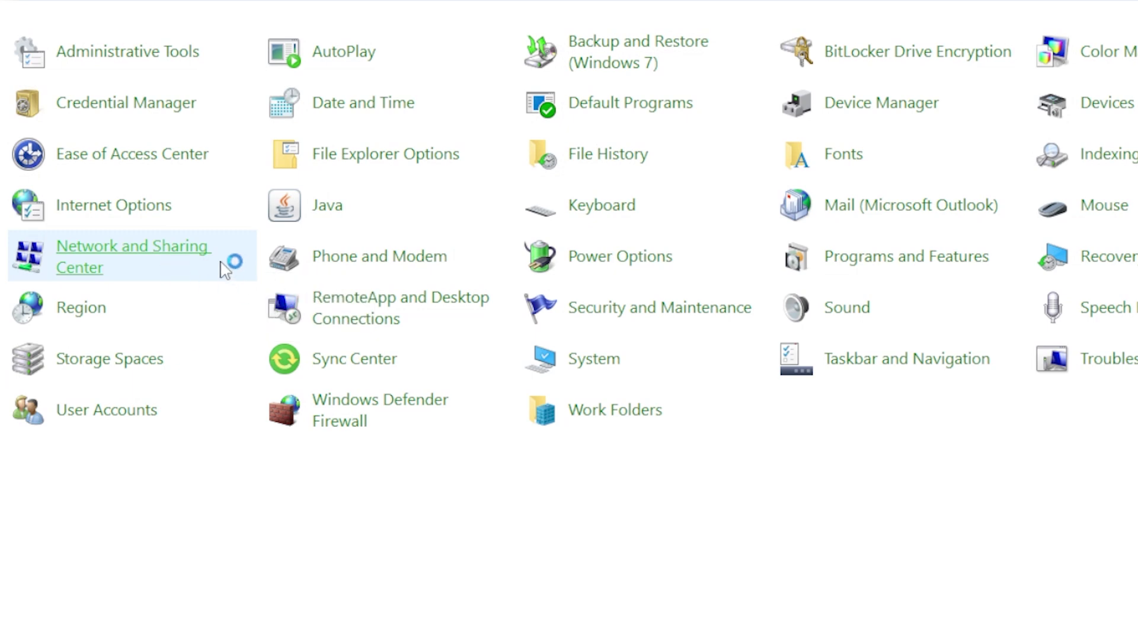
left_click(134, 143)
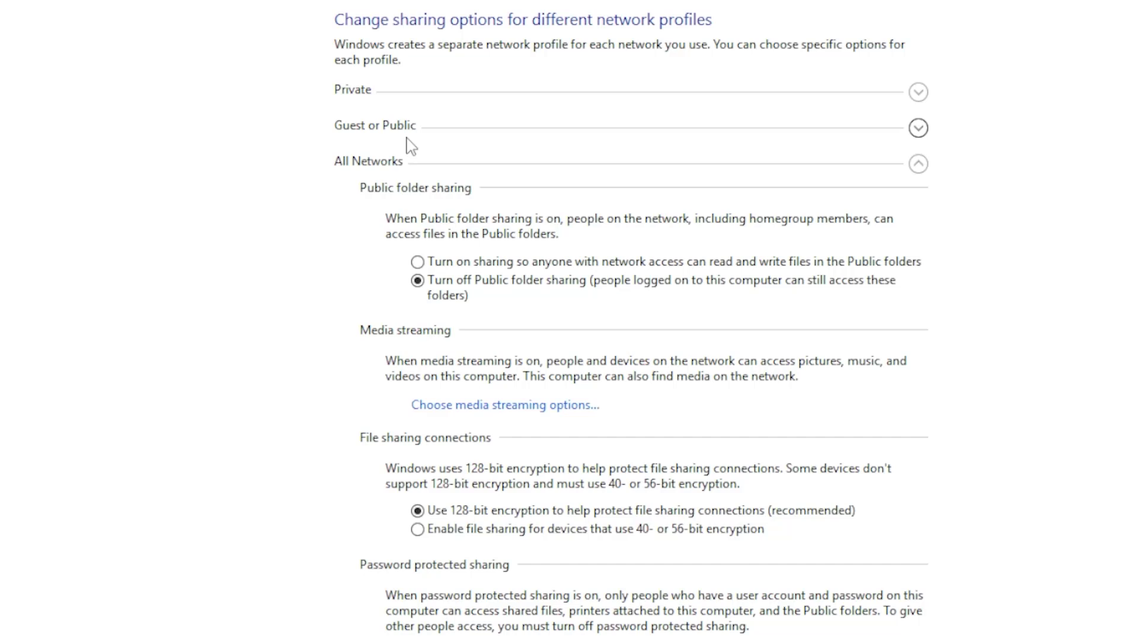
Step: Keep Private discovery and sharing on, and turn off password protected sharing under All Networks
left_click(919, 93)
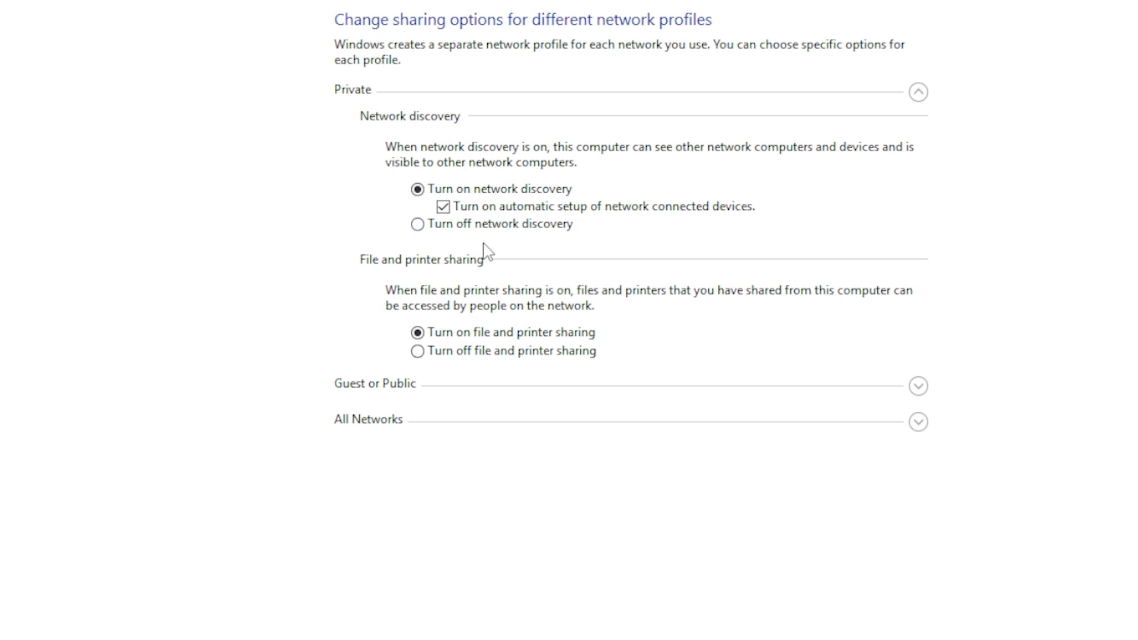
scroll(498, 311, "down", 3)
left_click(917, 279)
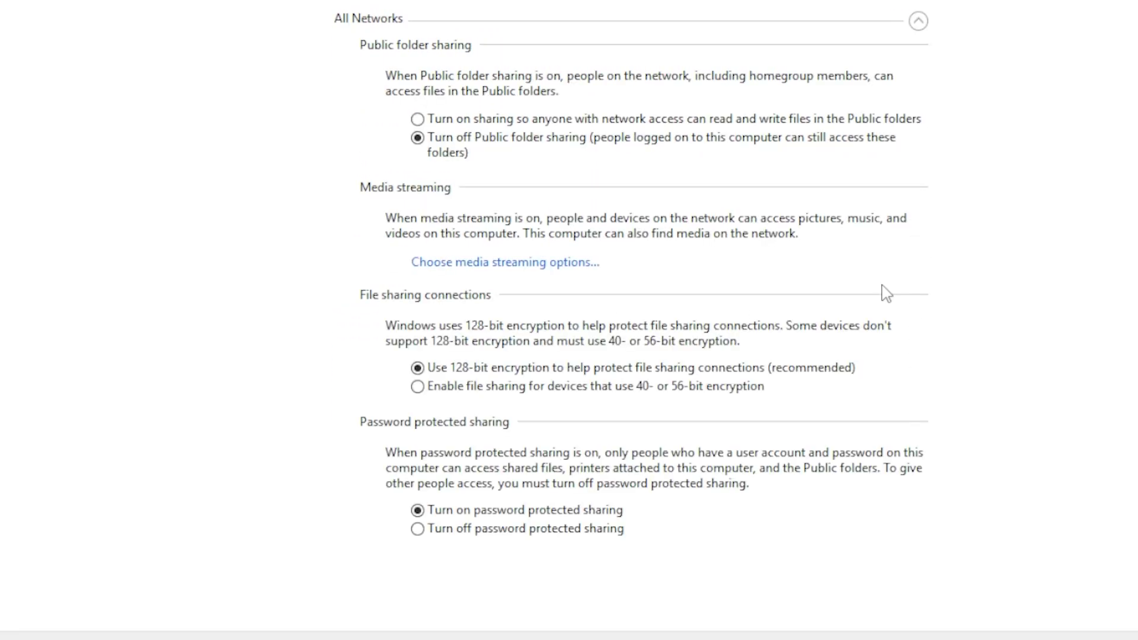
left_click(417, 529)
scroll(580, 542, "down", 2)
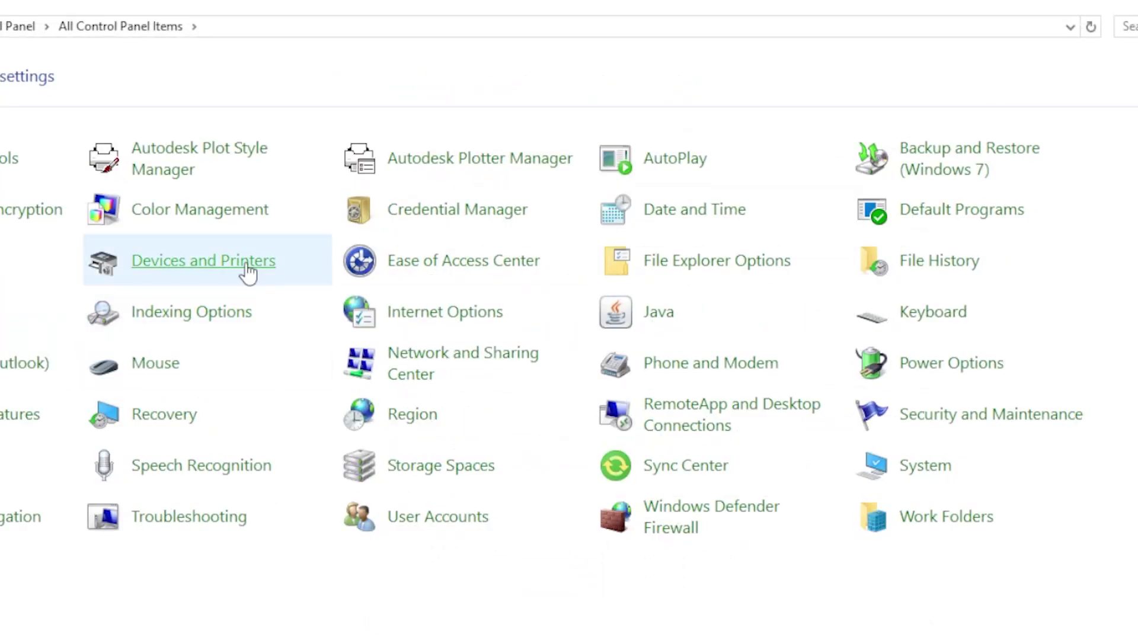
Step: Share the HP Universal Printing PCL 6 printer from its Sharing properties, keeping its own share name
left_click(248, 267)
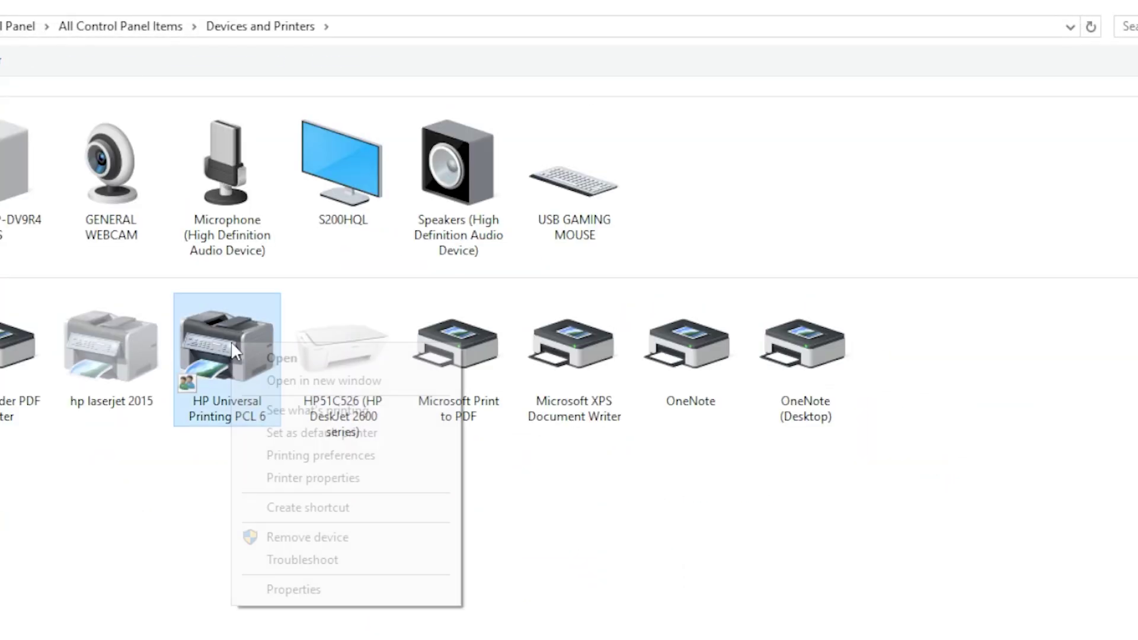
right_click(230, 341)
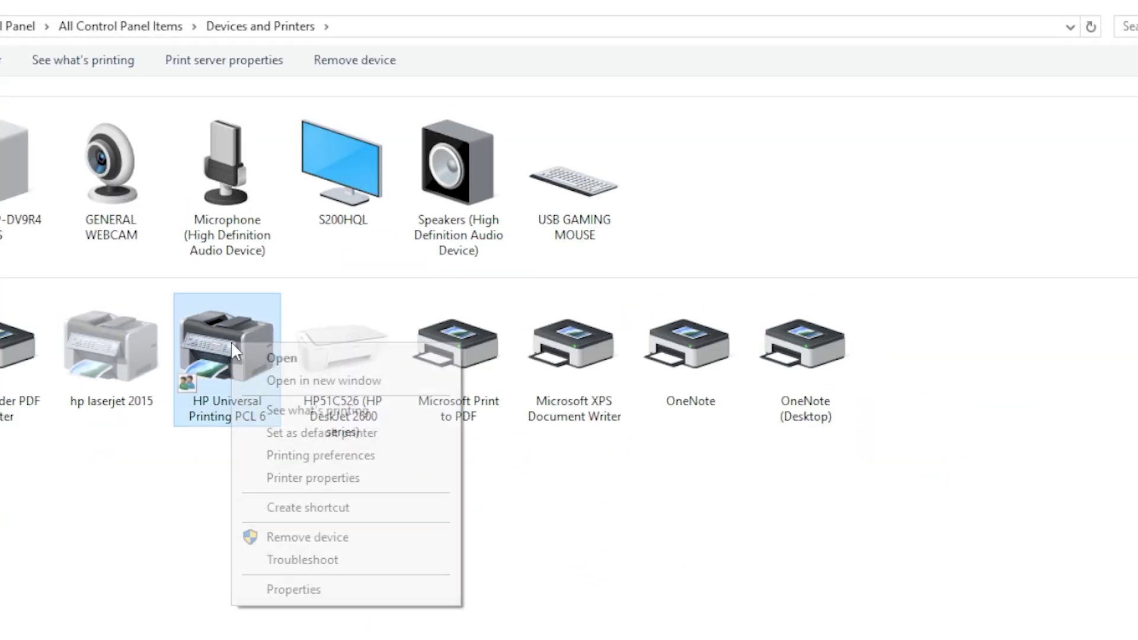
left_click(396, 480)
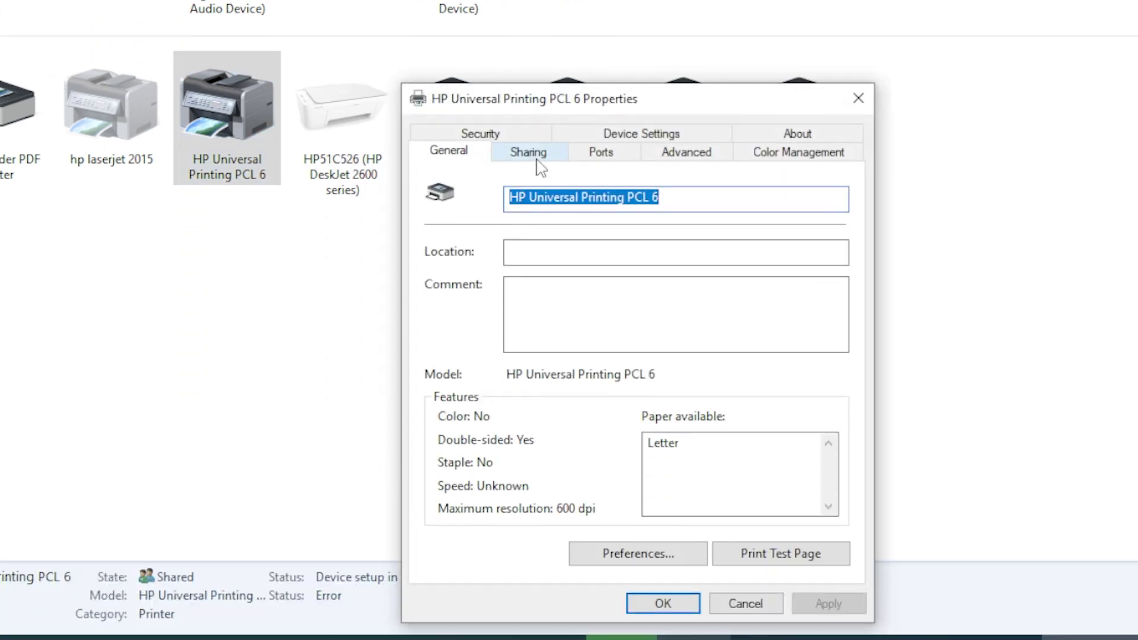
left_click(540, 151)
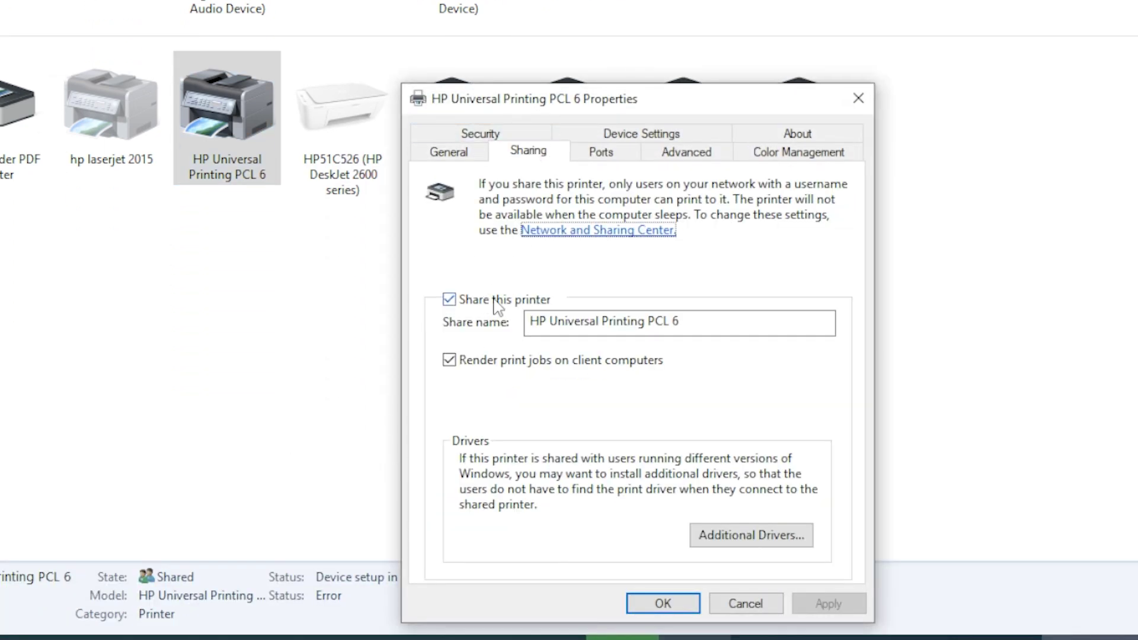
left_click_drag(705, 325, 504, 333)
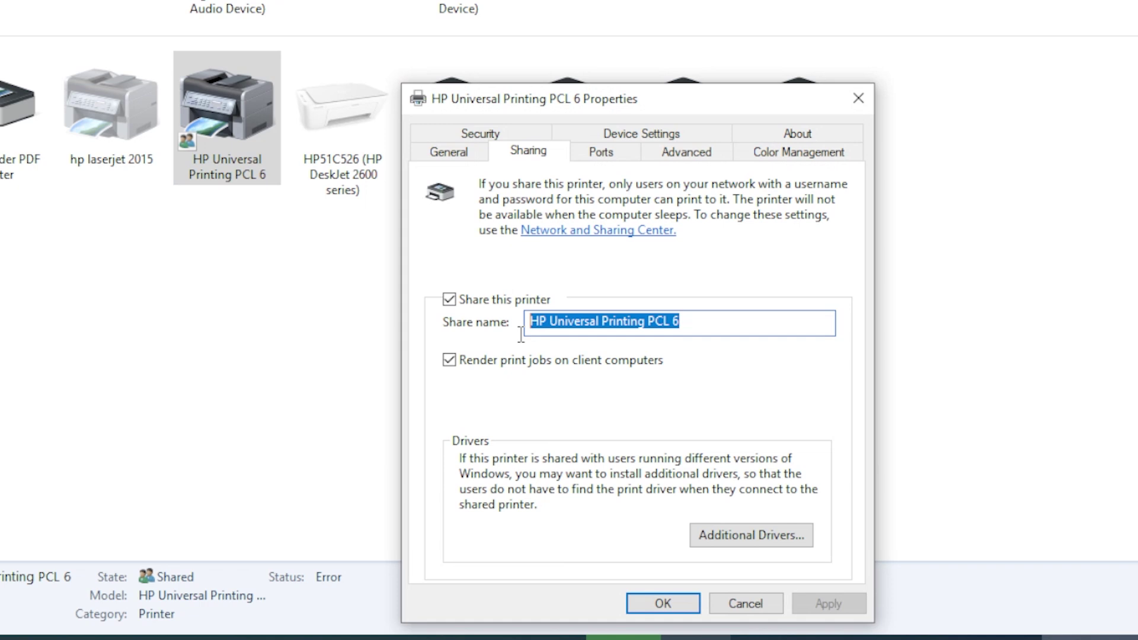
left_click(604, 323)
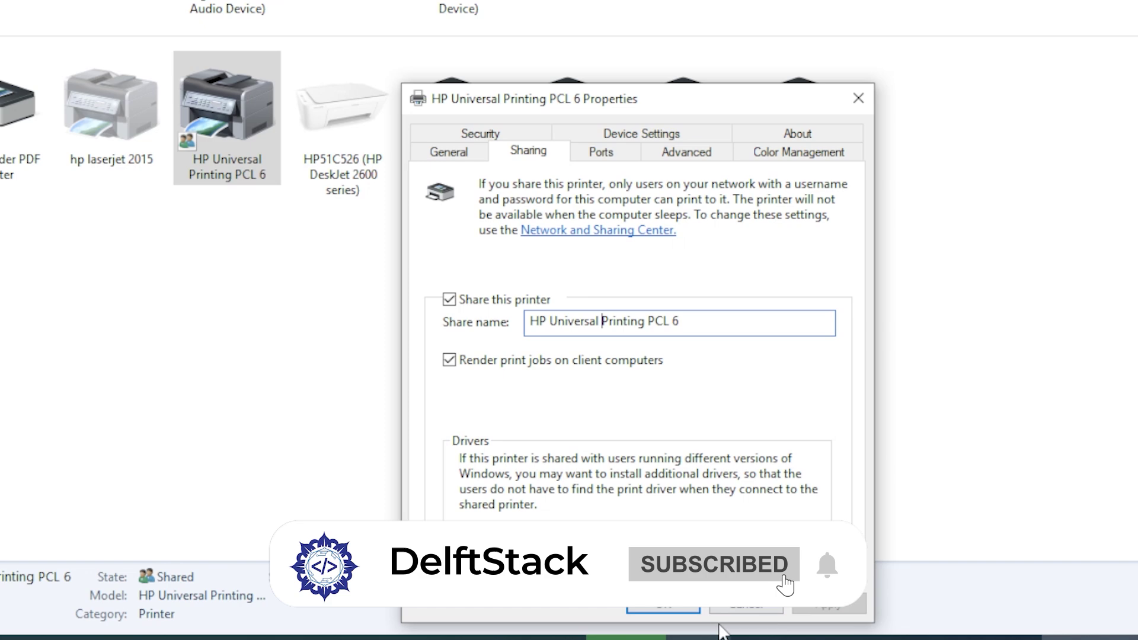
Step: Confirm the printer sharing, then reach the firewall's allowed-apps list in Windows Security
left_click(742, 610)
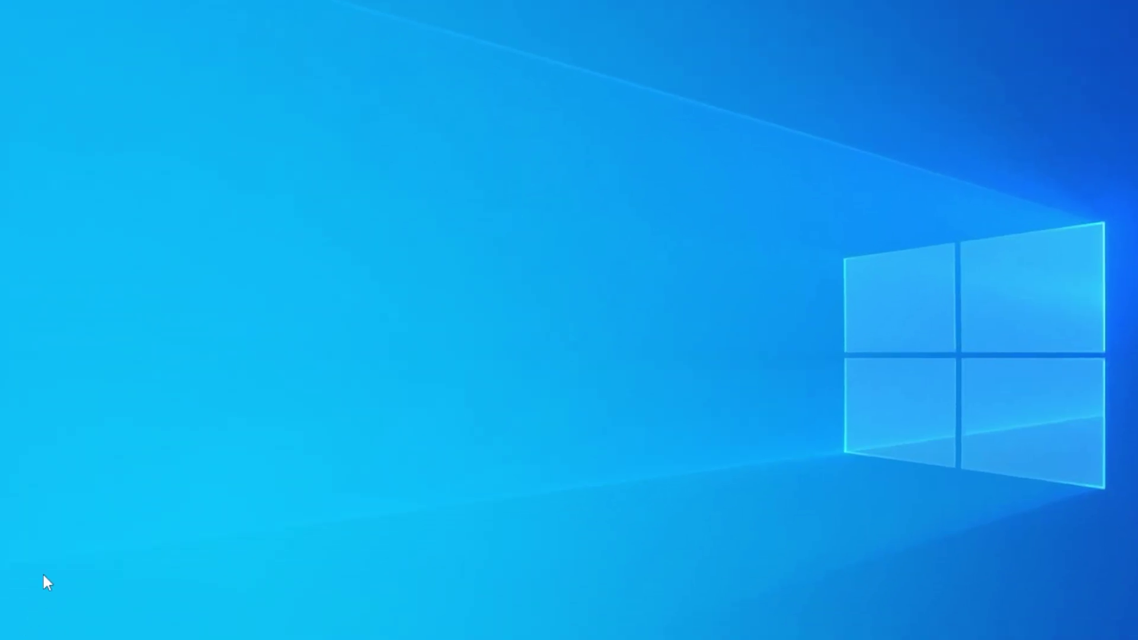
left_click(43, 578)
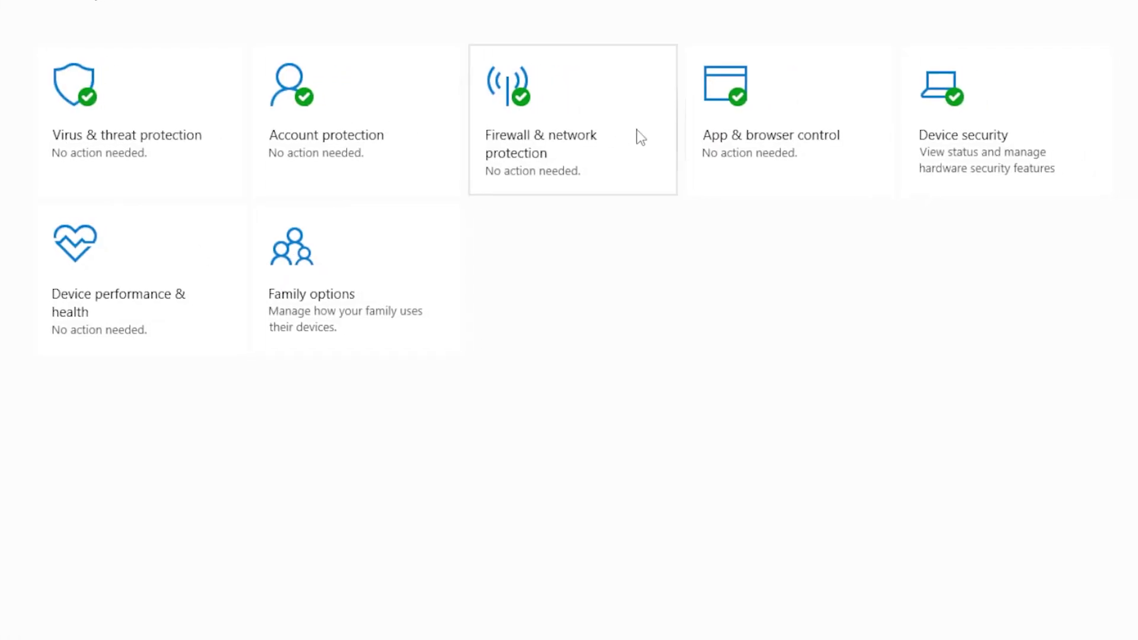
left_click(572, 145)
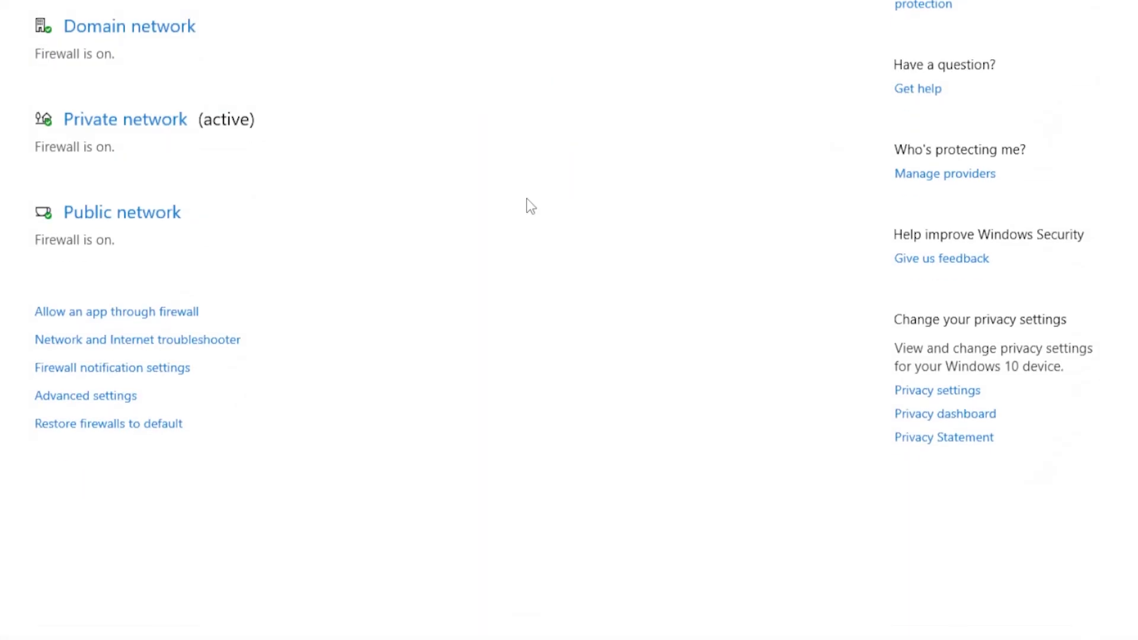
left_click(175, 305)
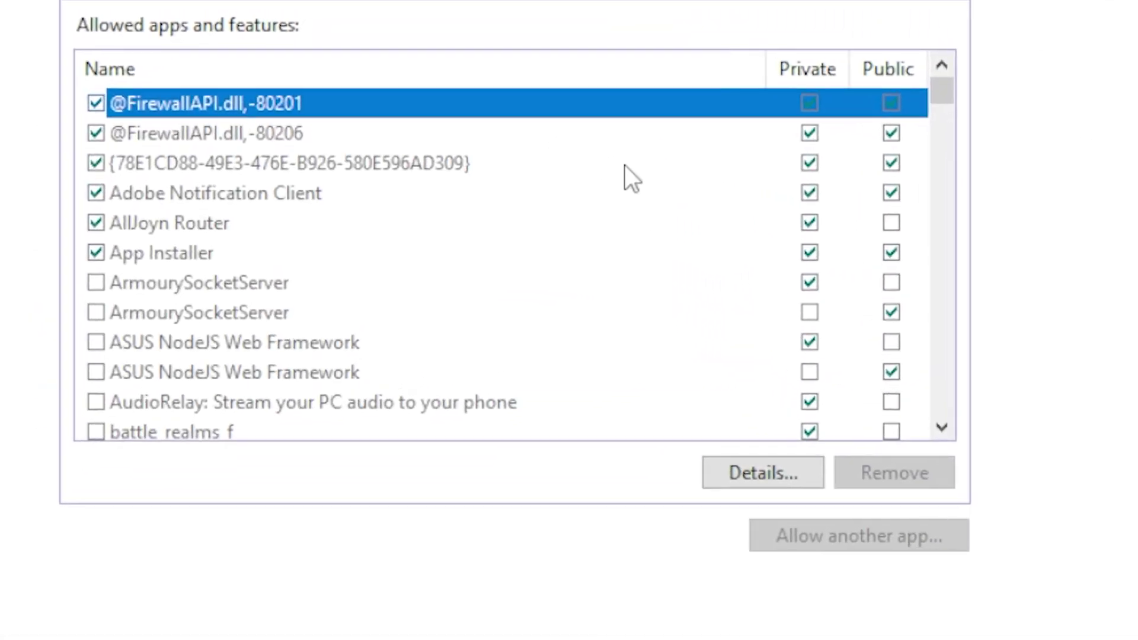
Step: Allow File and Printer Sharing through the firewall on Private and Public networks
key("f")
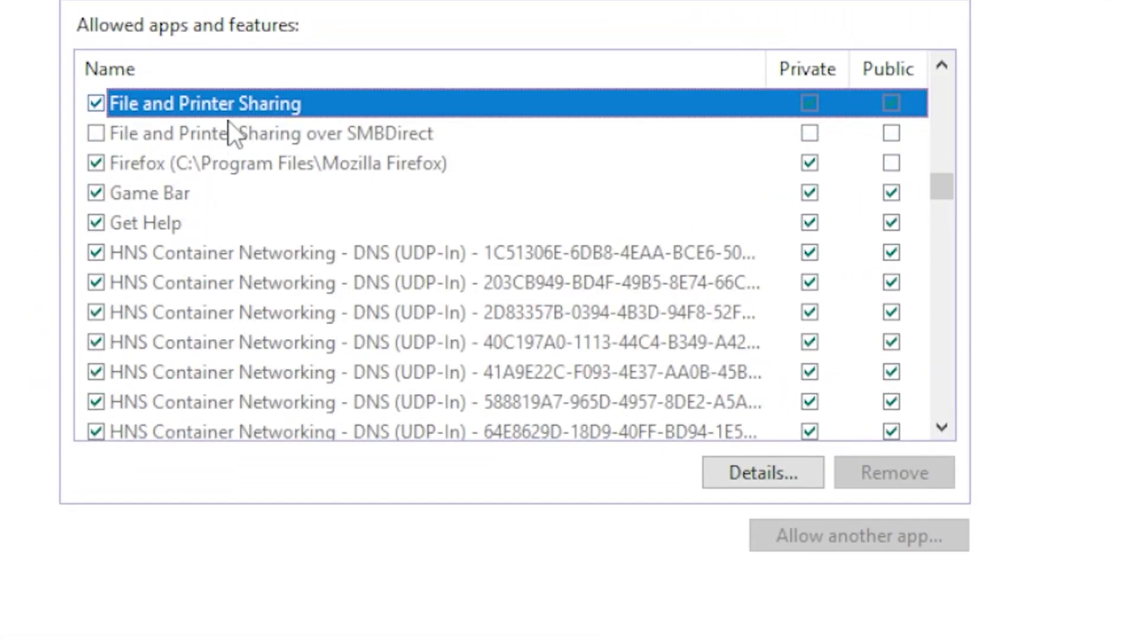
left_click(564, 151)
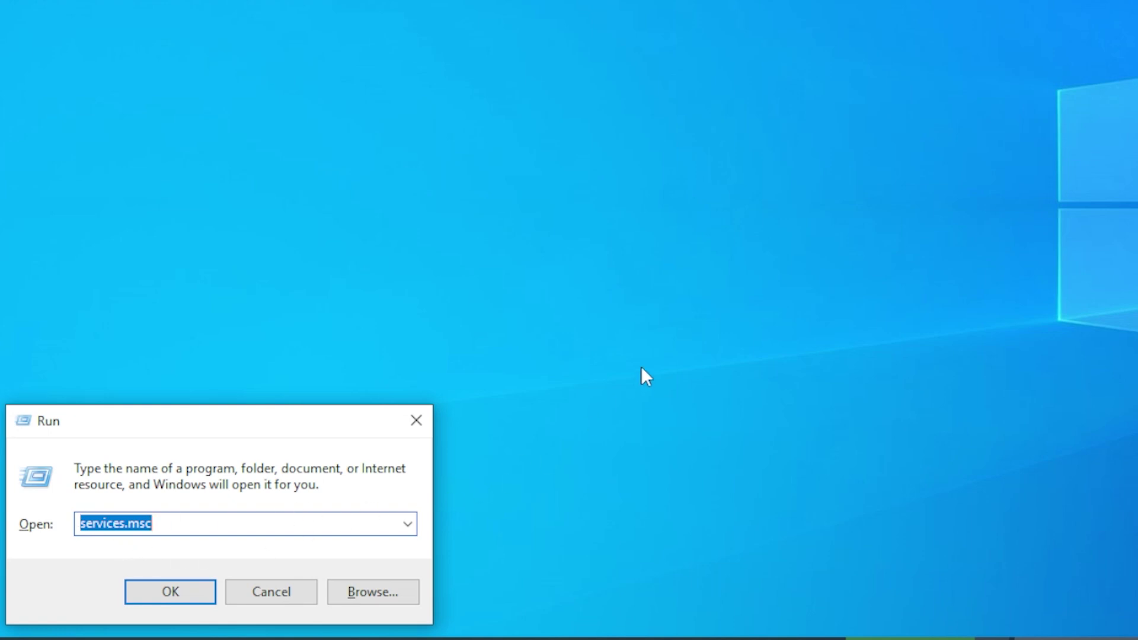
Step: Launch services.msc and bring up the Print Spooler service's actions
key("Return")
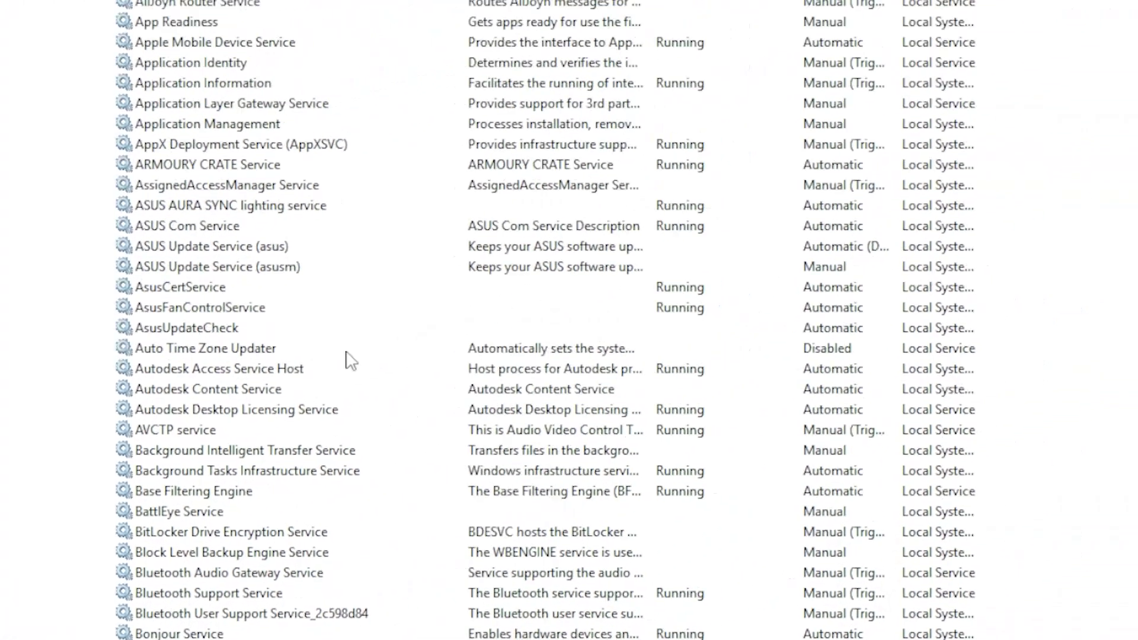
left_click(347, 352)
key("p")
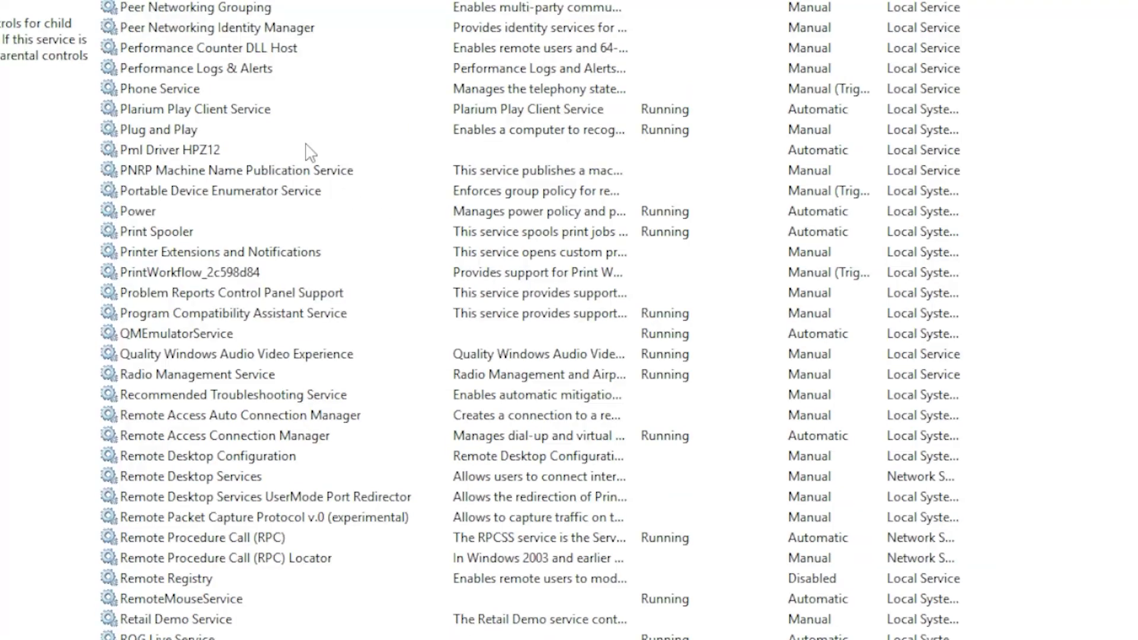
left_click(179, 234)
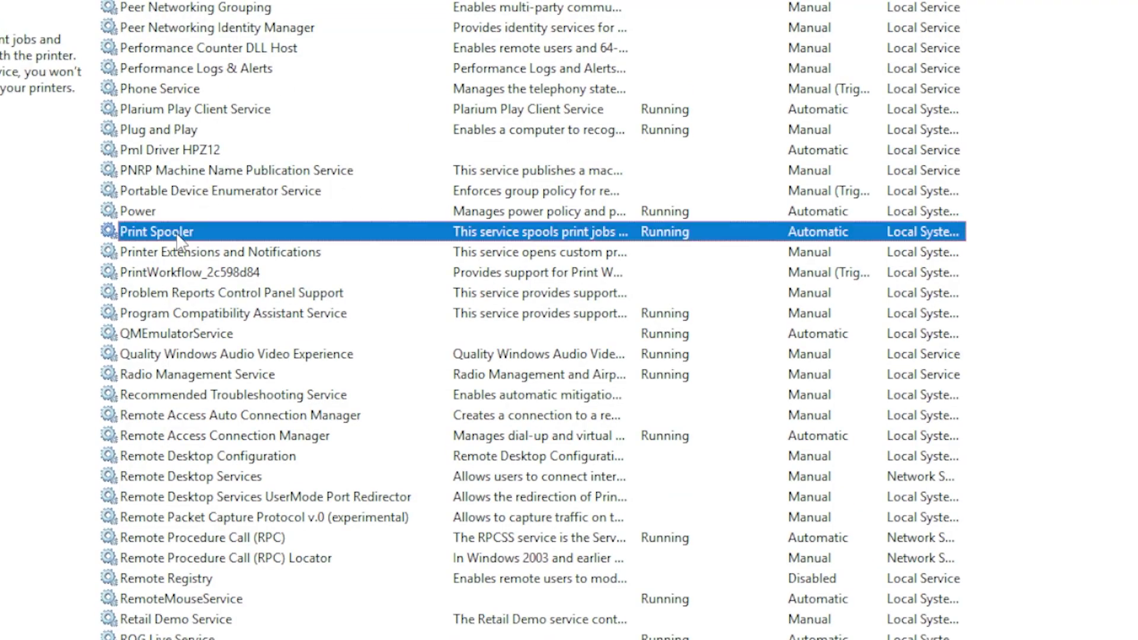
right_click(375, 231)
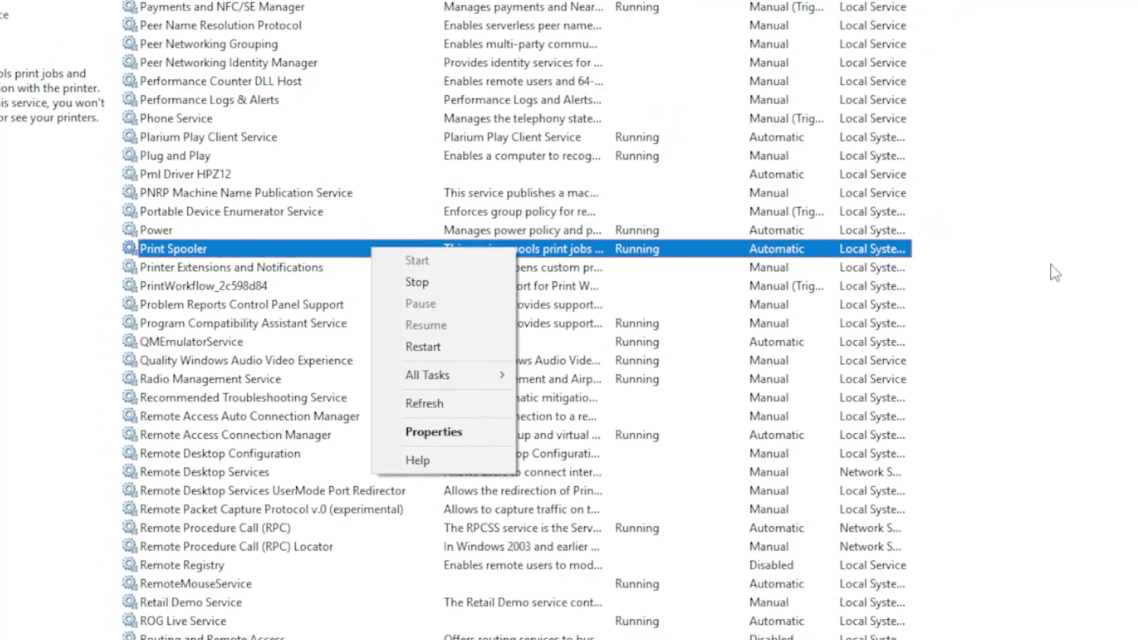
Step: Restart the Print Spooler service, leaving it running and automatic
left_click(1049, 265)
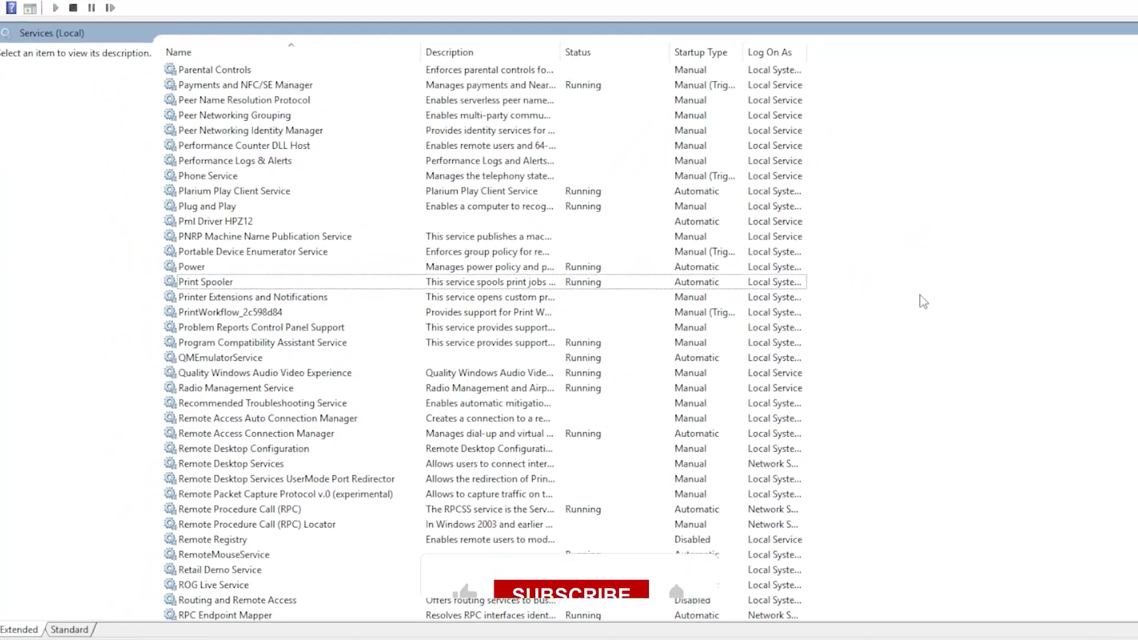